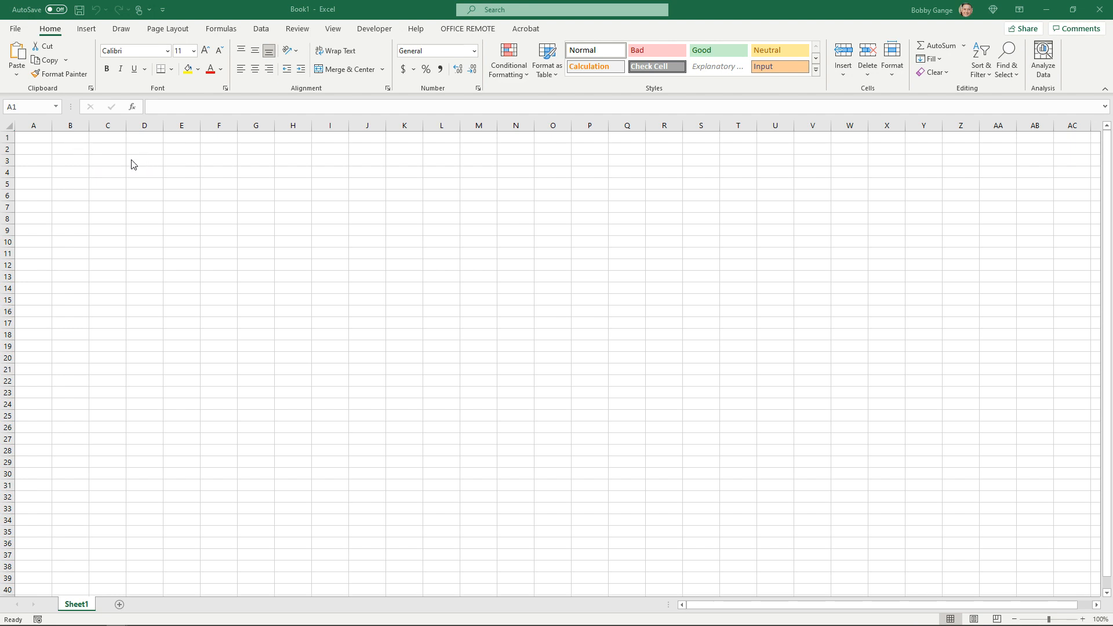
- Enter the heading "Distance (m)" in cell A1
click(38, 139)
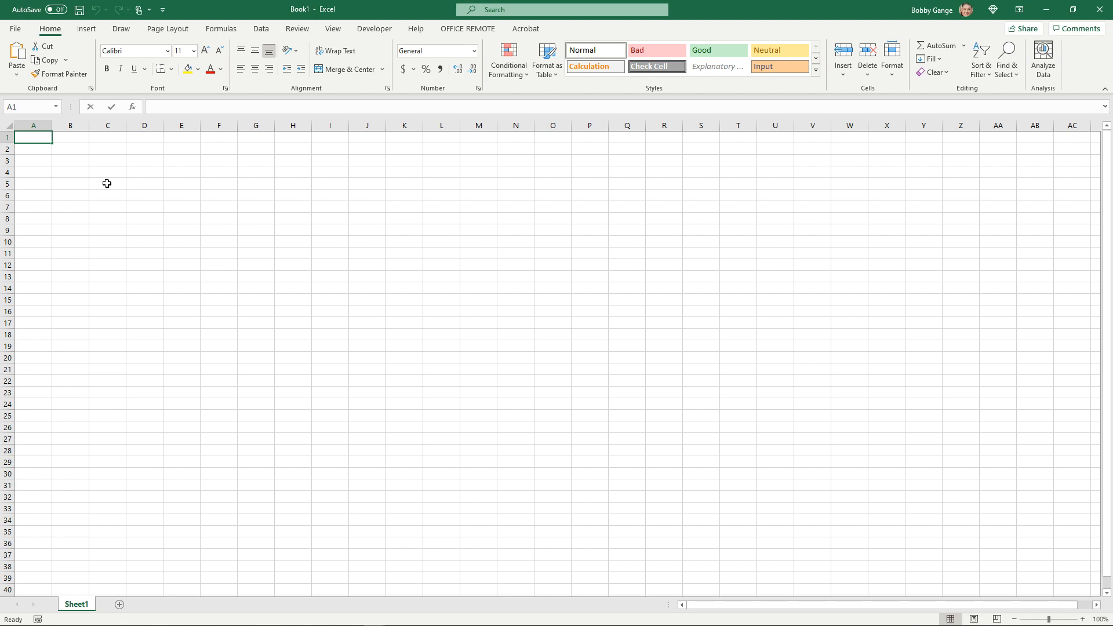
text(Distance)
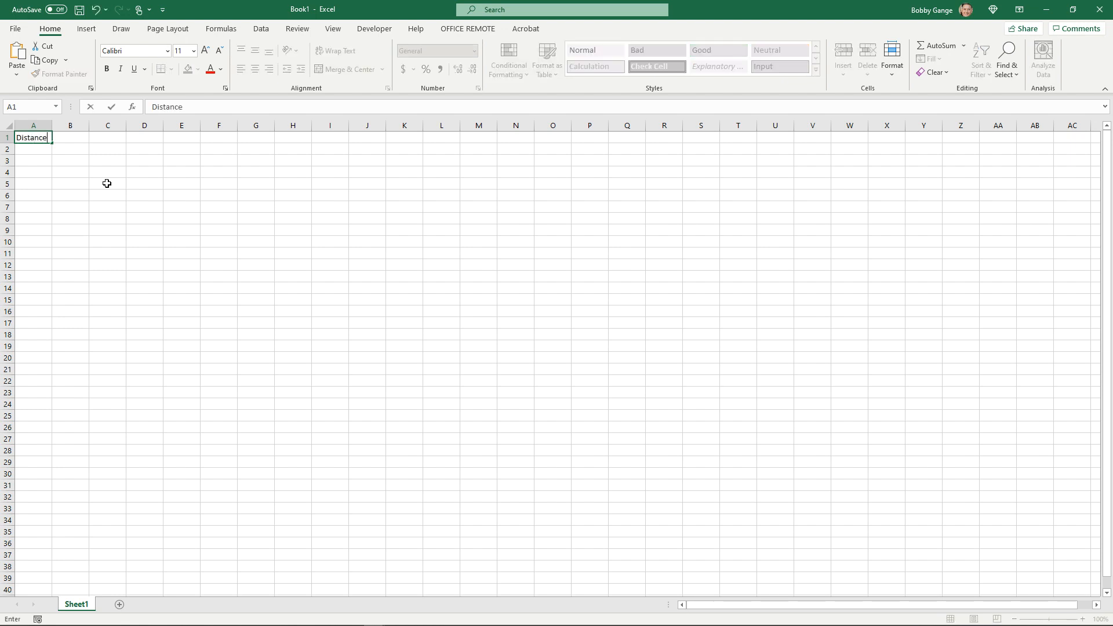
text( (m))
click(112, 107)
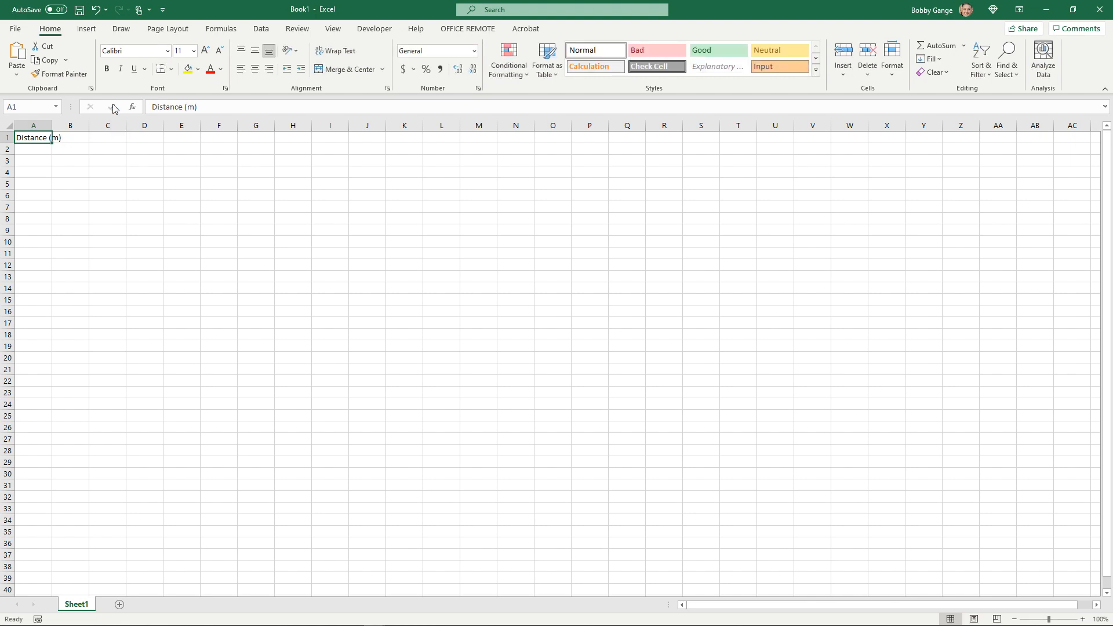
click(36, 149)
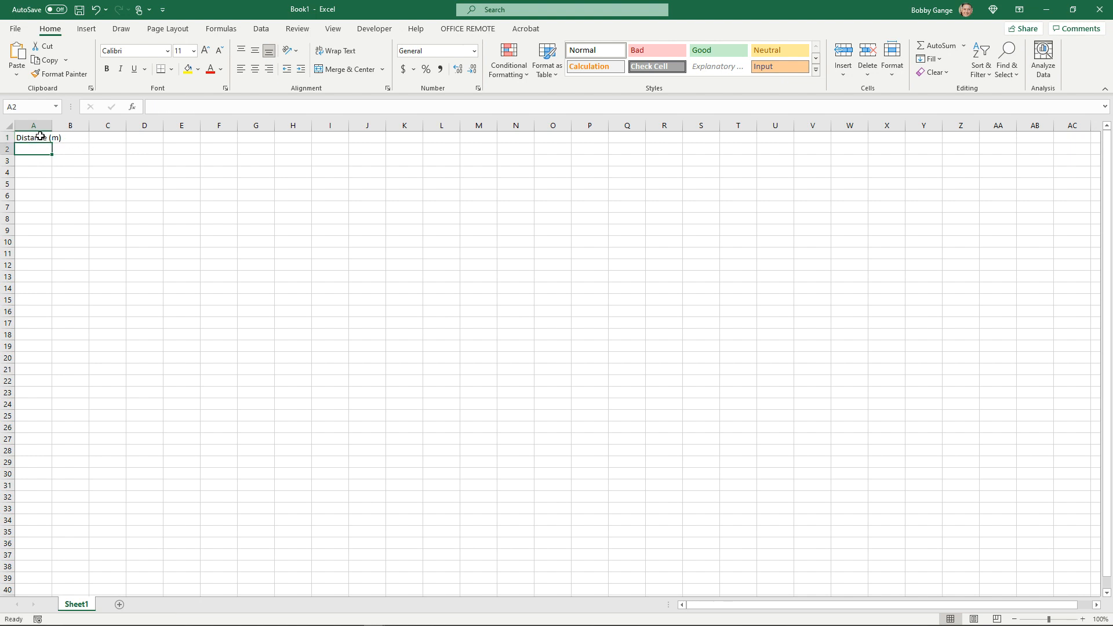
click(42, 136)
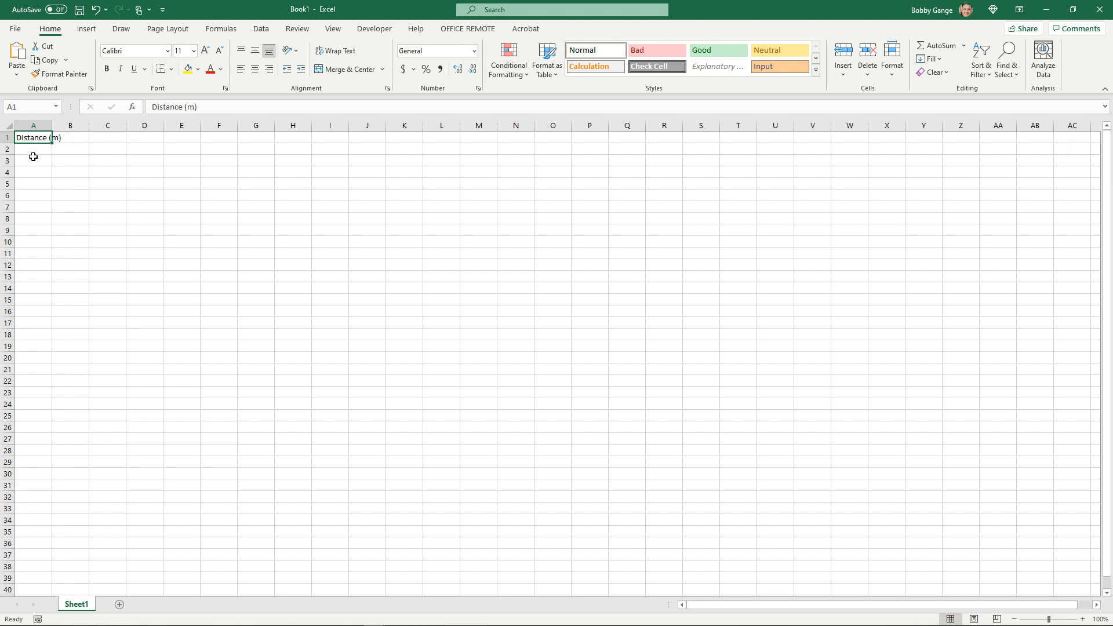
- Enter the heading "Time (s)" in cell B1
click(77, 137)
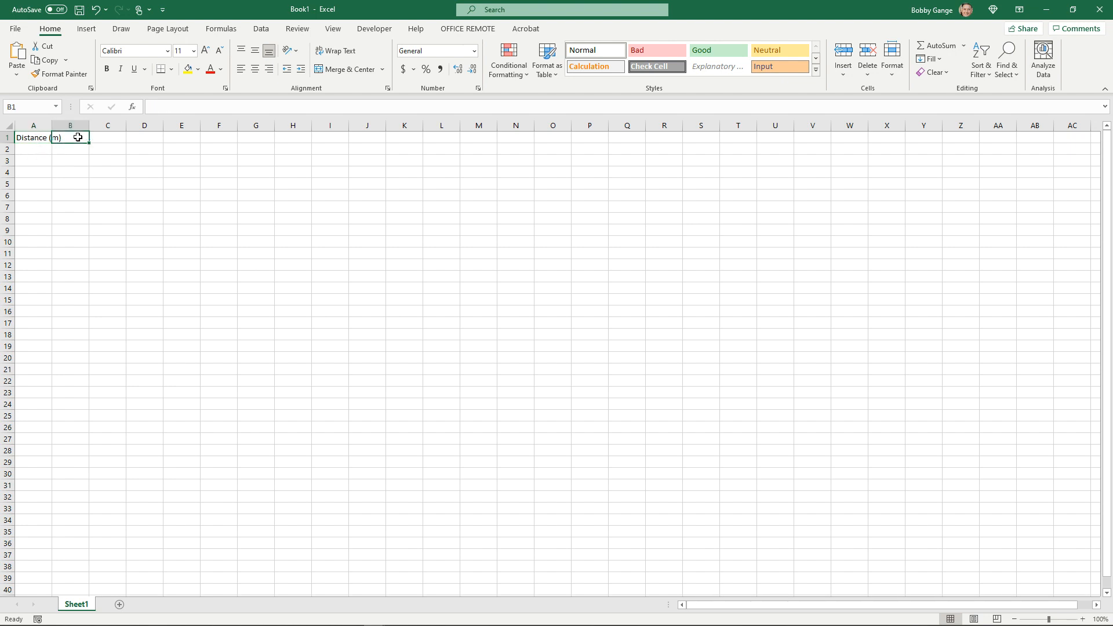
text(Time (s)
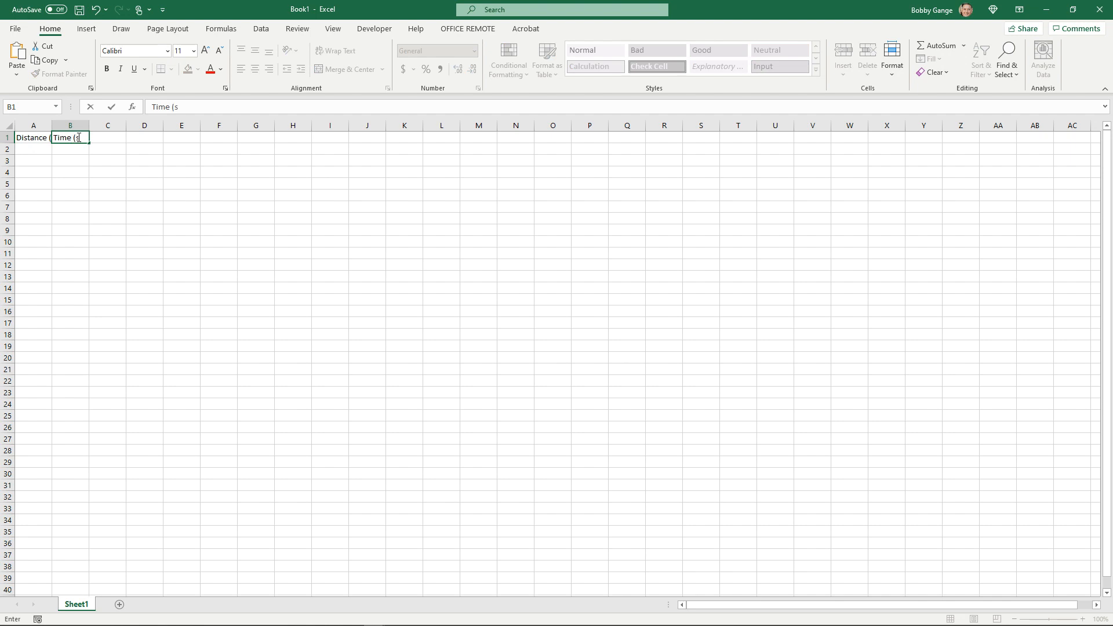
key(Return)
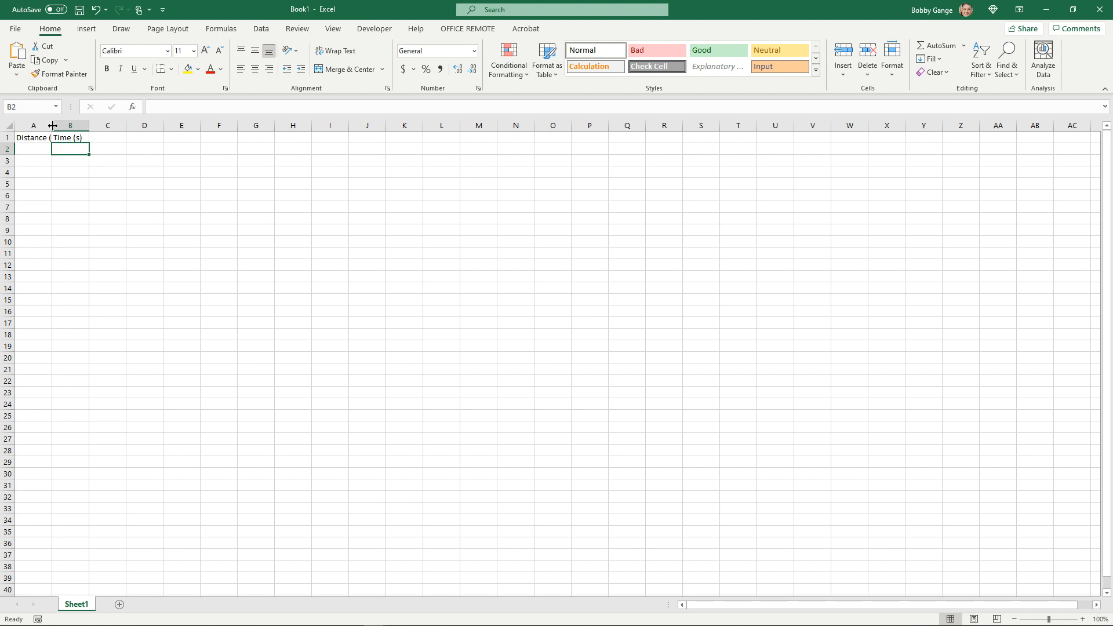
- Widen column A, finishing with its width auto-fitted to the "Distance (m)" heading
drag(52, 126, 76, 127)
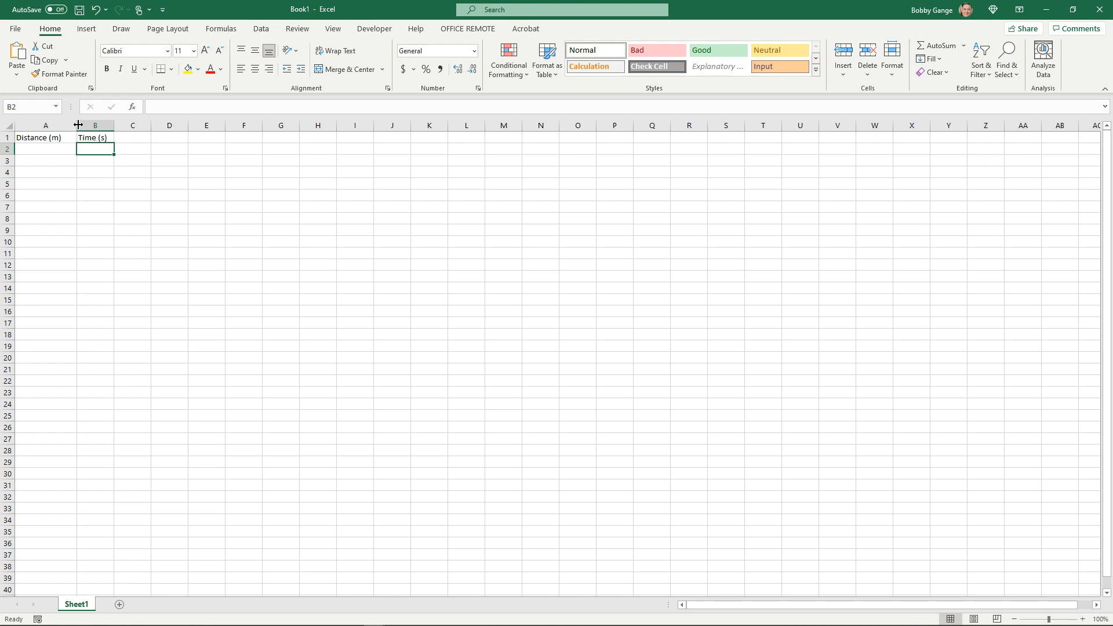
drag(78, 124, 115, 125)
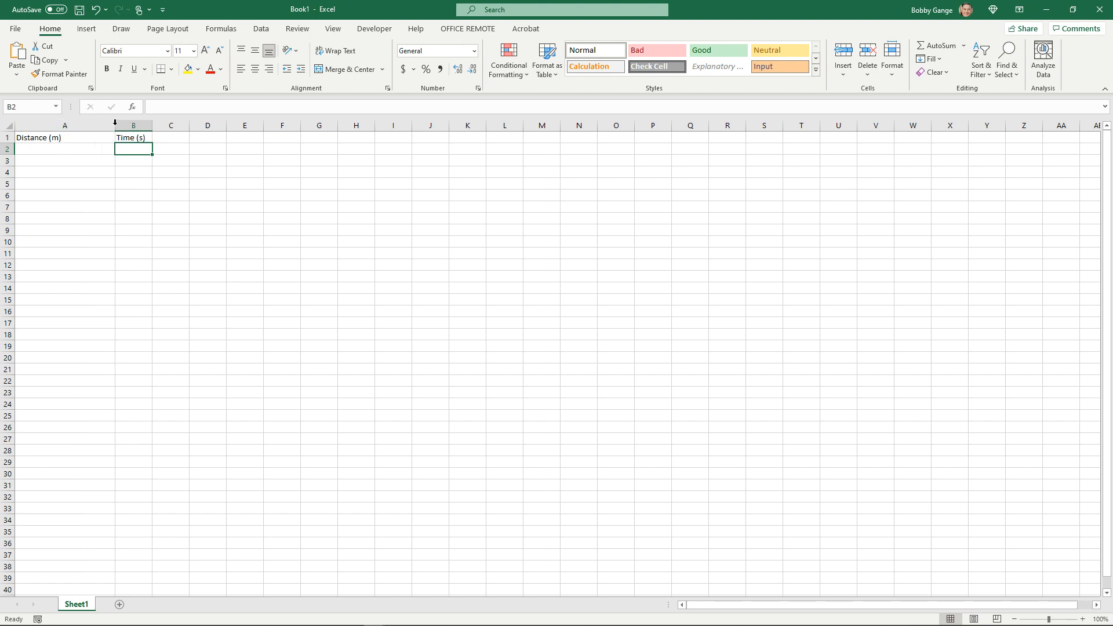
double_click(114, 124)
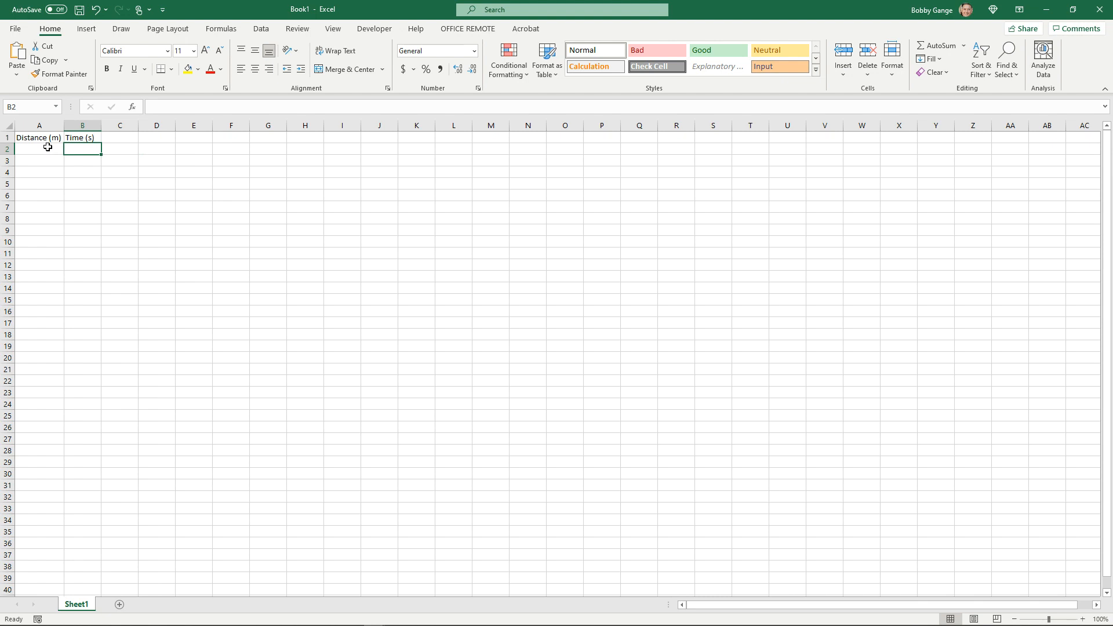
- Enter the distances 0, 2 and 4 in cells A2 to A4
click(47, 146)
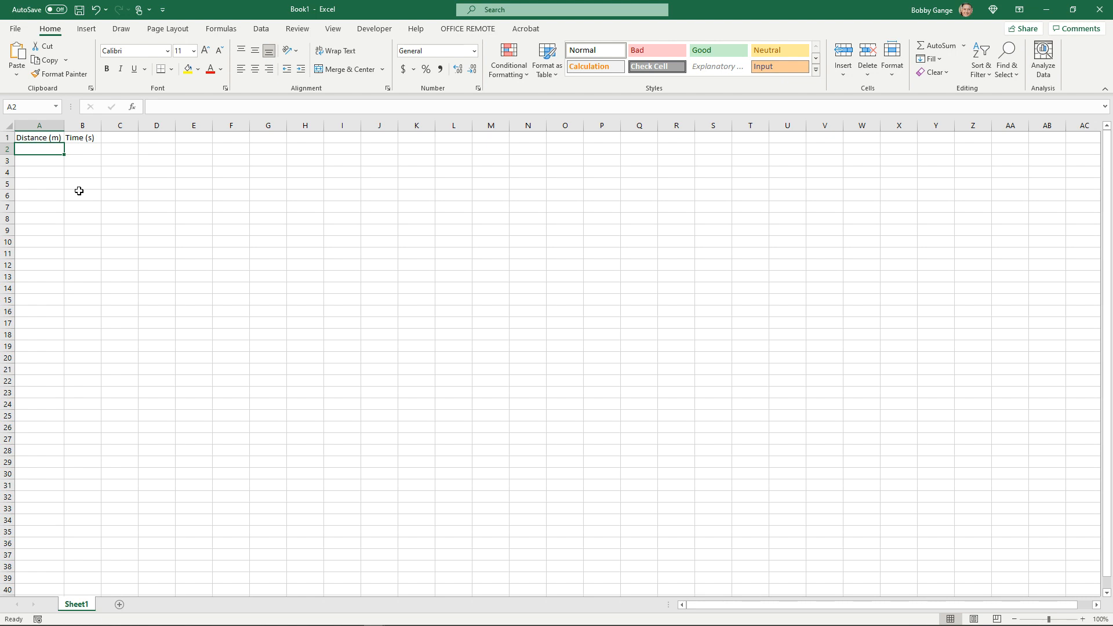
text(0)
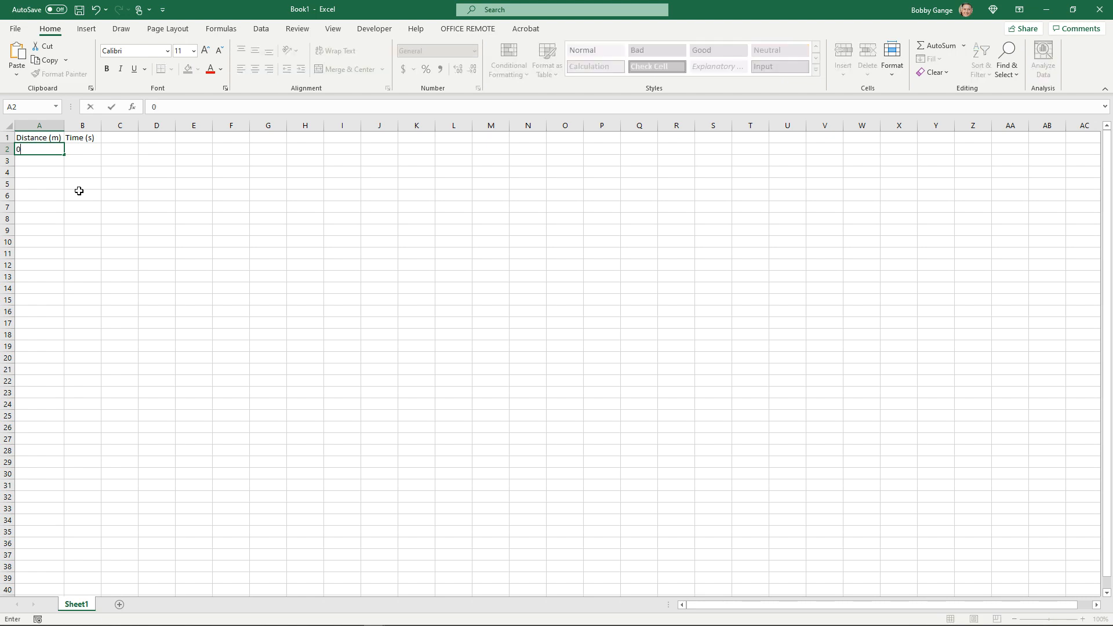
key(Return)
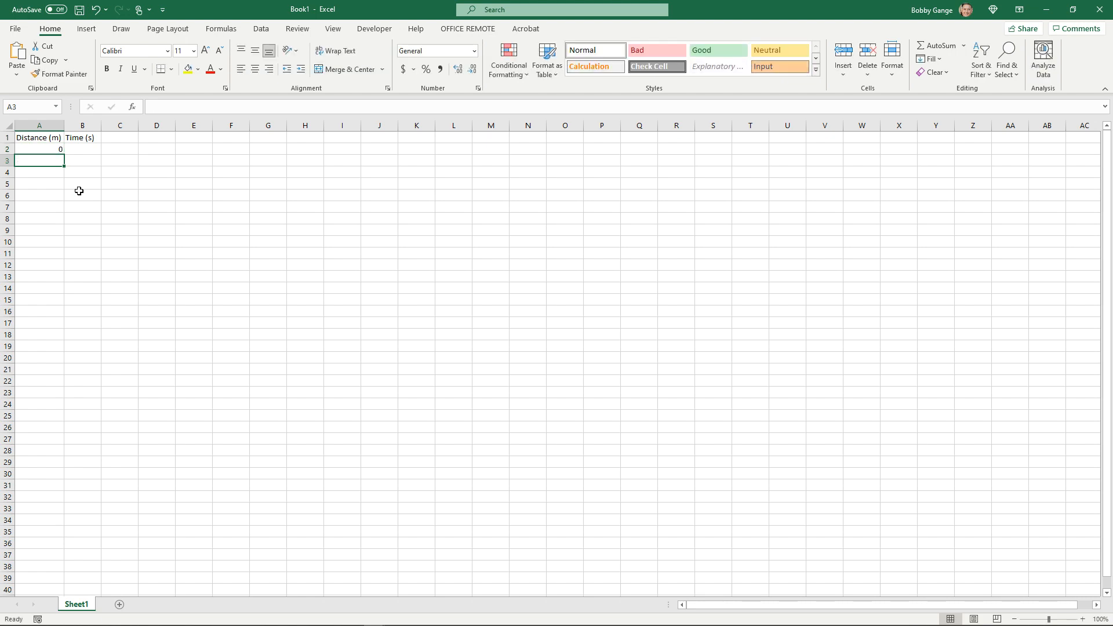
text(2)
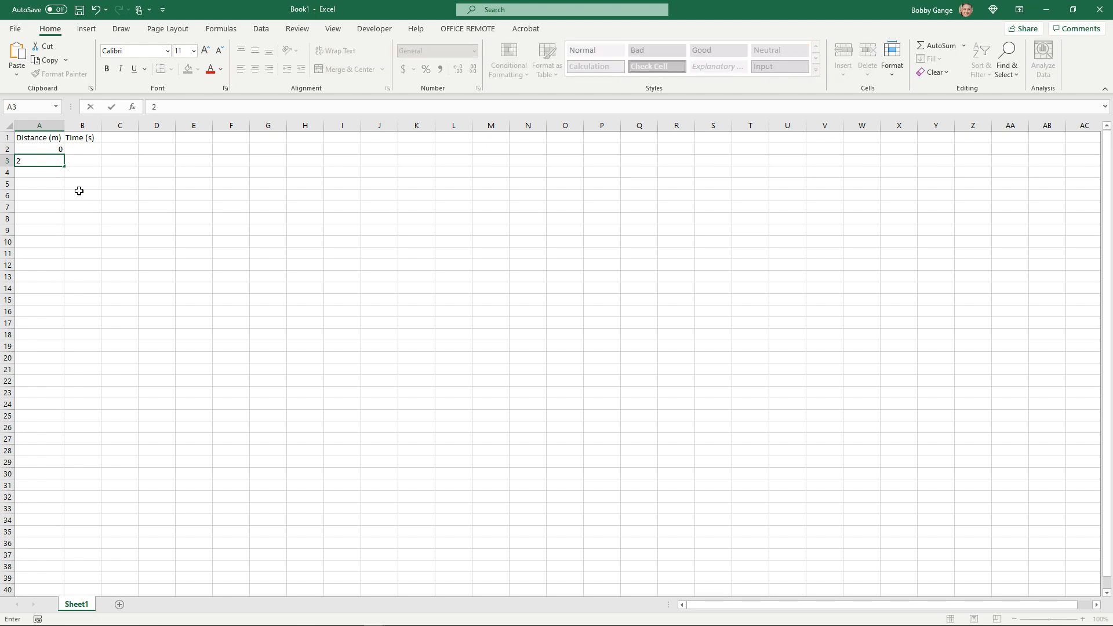
key(Return)
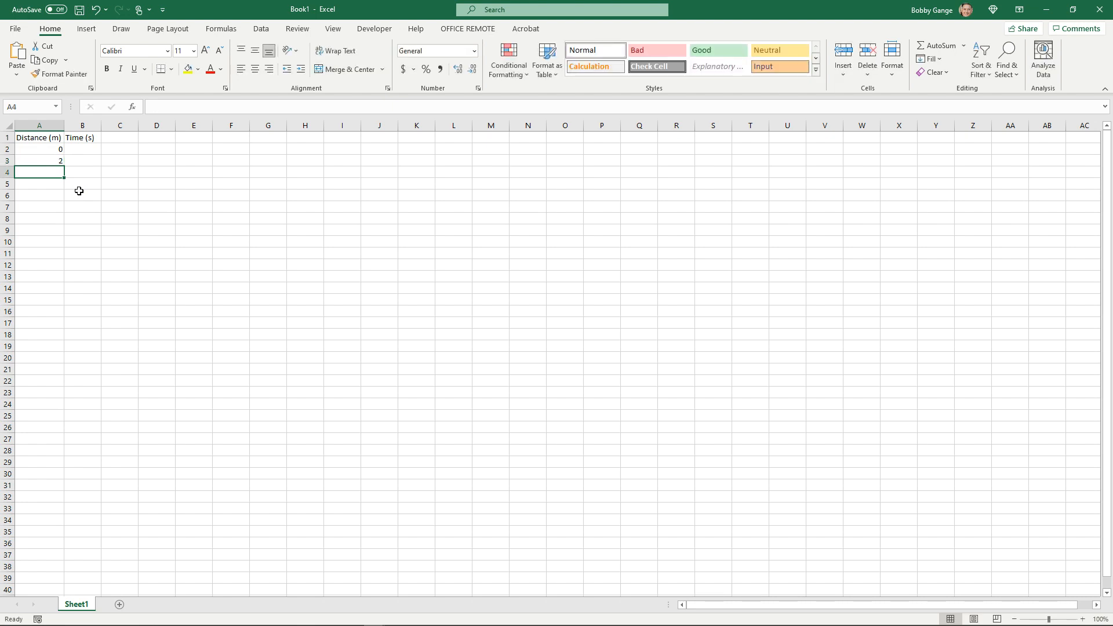
text(4)
key(Return)
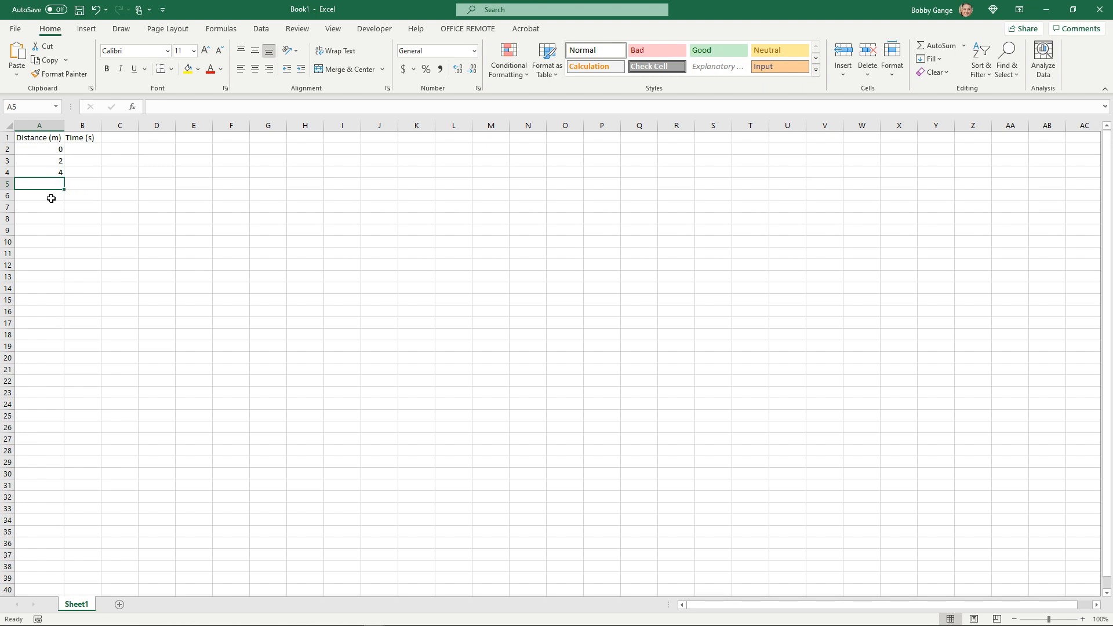
- Extend the distance series from A2:A4 down to cell A12 so it runs up to 20
click(55, 147)
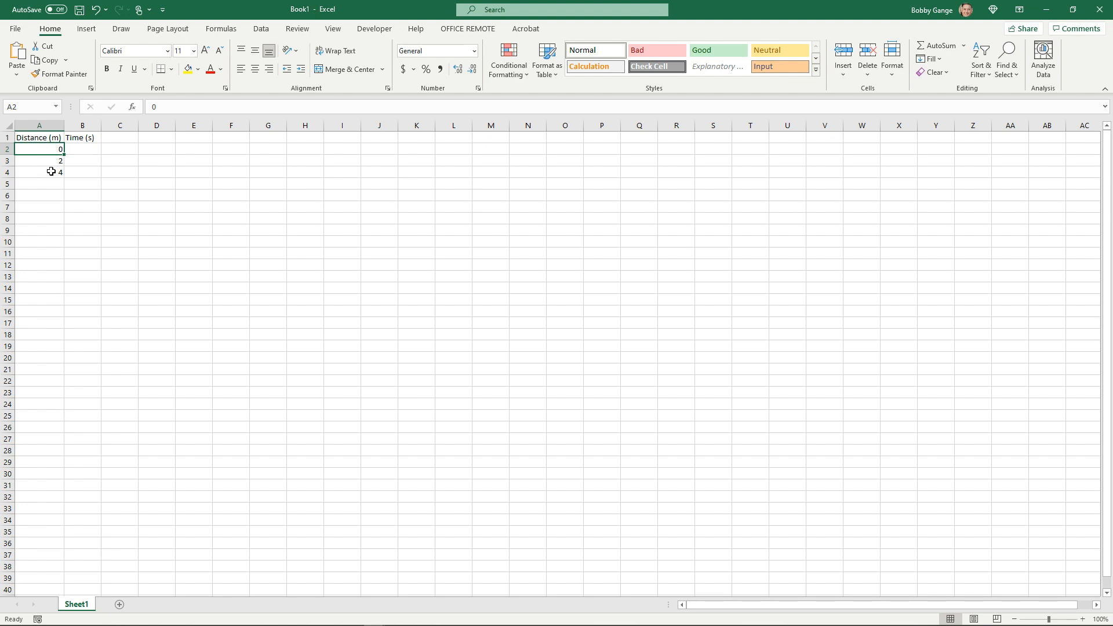
shift+click(51, 171)
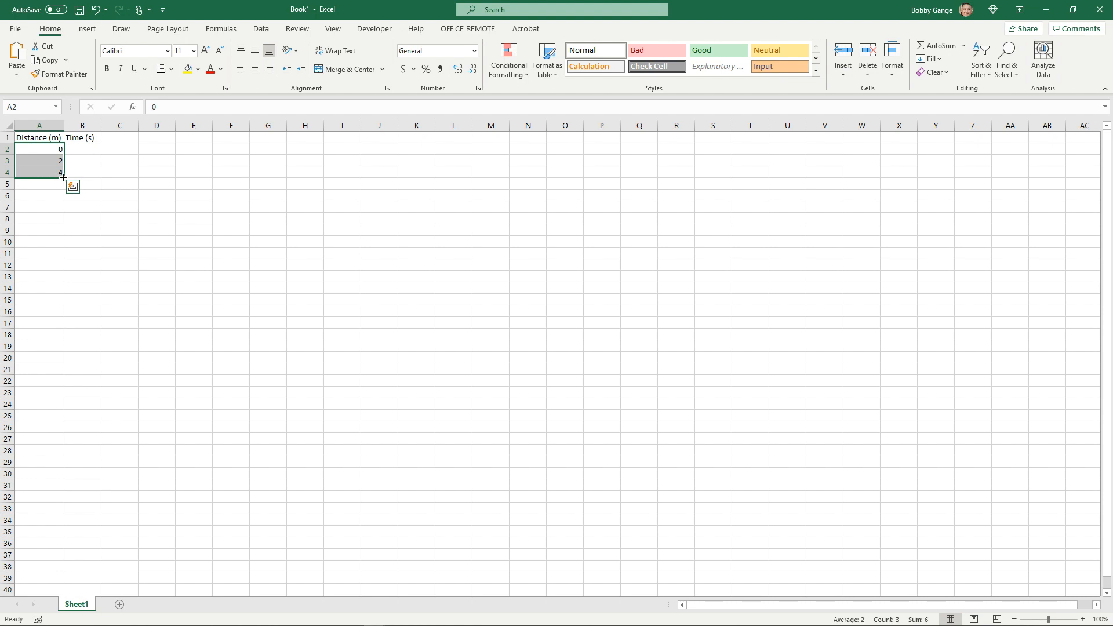
drag(63, 178, 63, 177)
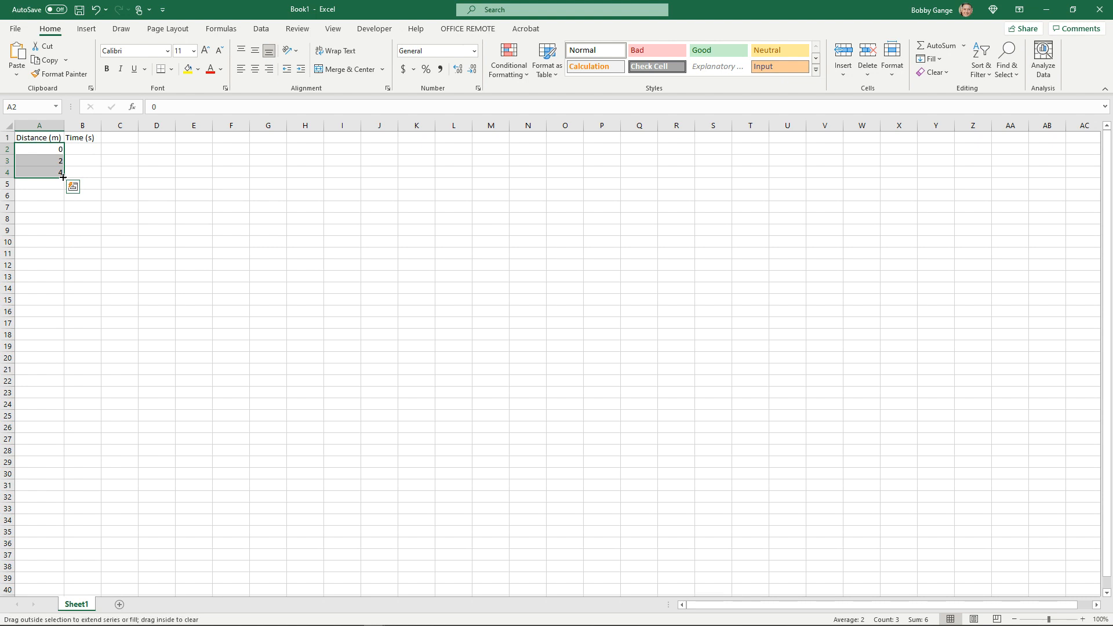
drag(63, 178, 64, 270)
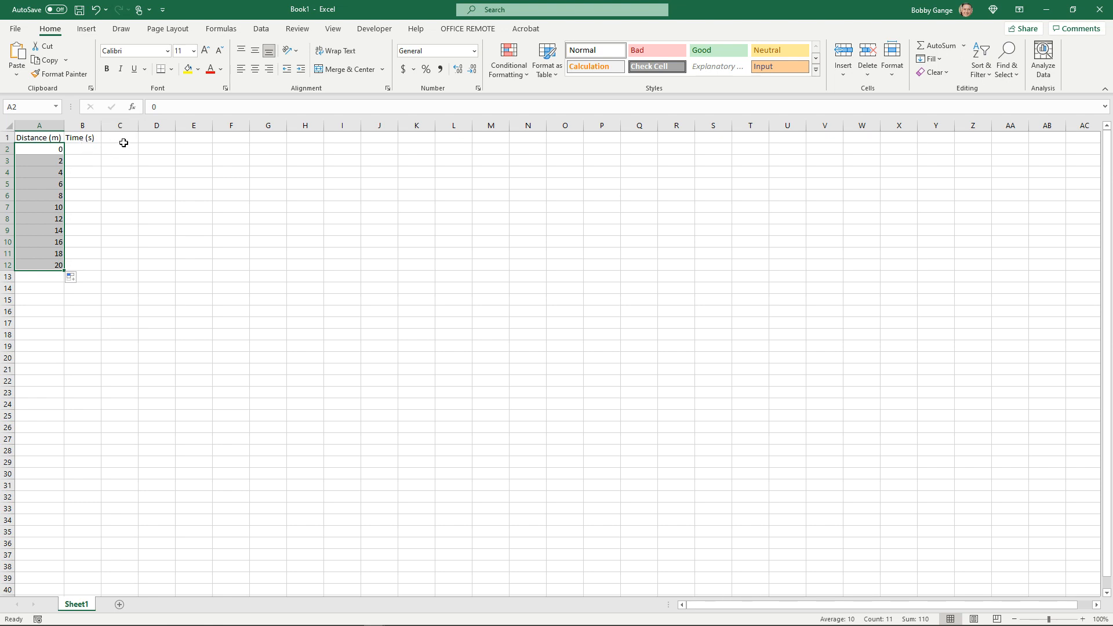
- Add "Trial 1" in front of the heading in B1 so it reads "Trial 1 Time (s)"
click(82, 141)
click(174, 107)
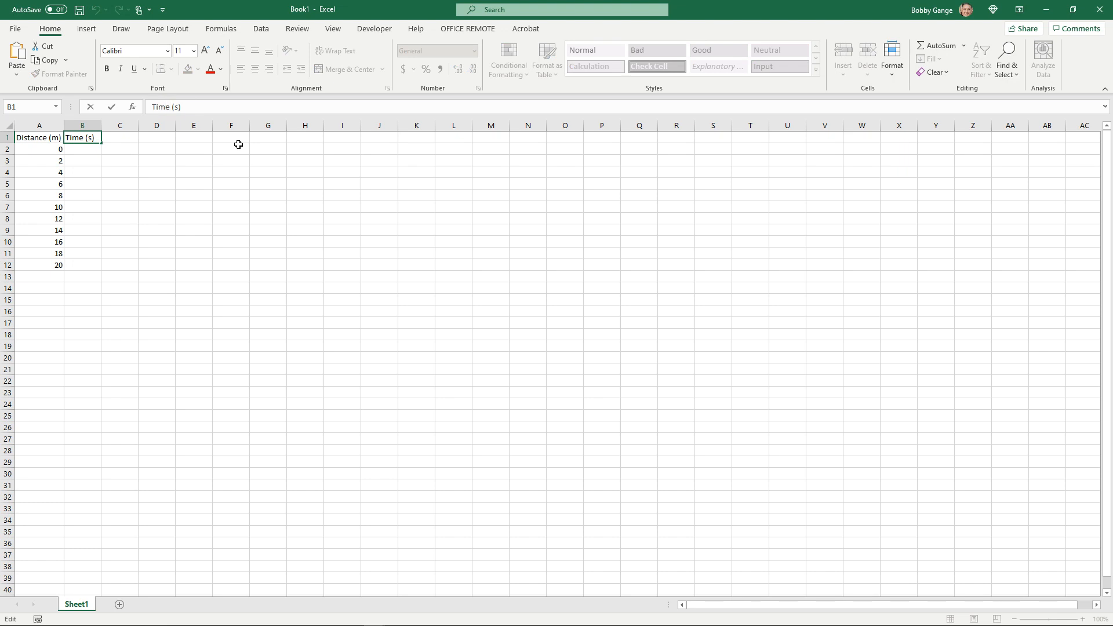
text(Tira)
key(BackSpace)
key(BackSpace)
key(BackSpace)
text(rial 1)
click(227, 160)
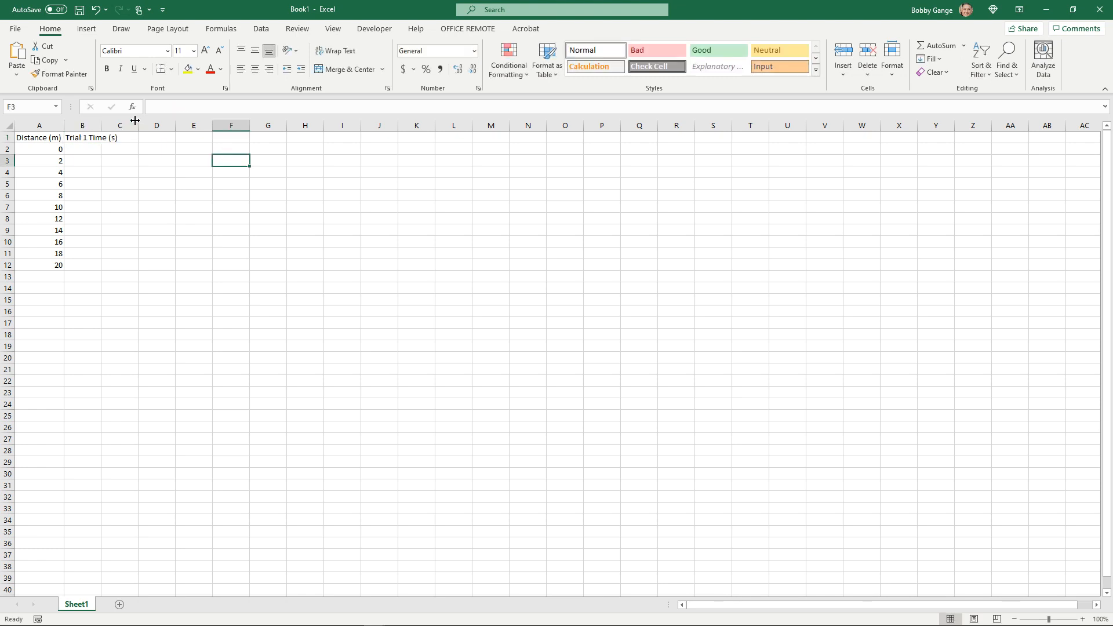
- Remove the word "Time" from the heading in B1, leaving "Trial 1 (s)"
click(90, 138)
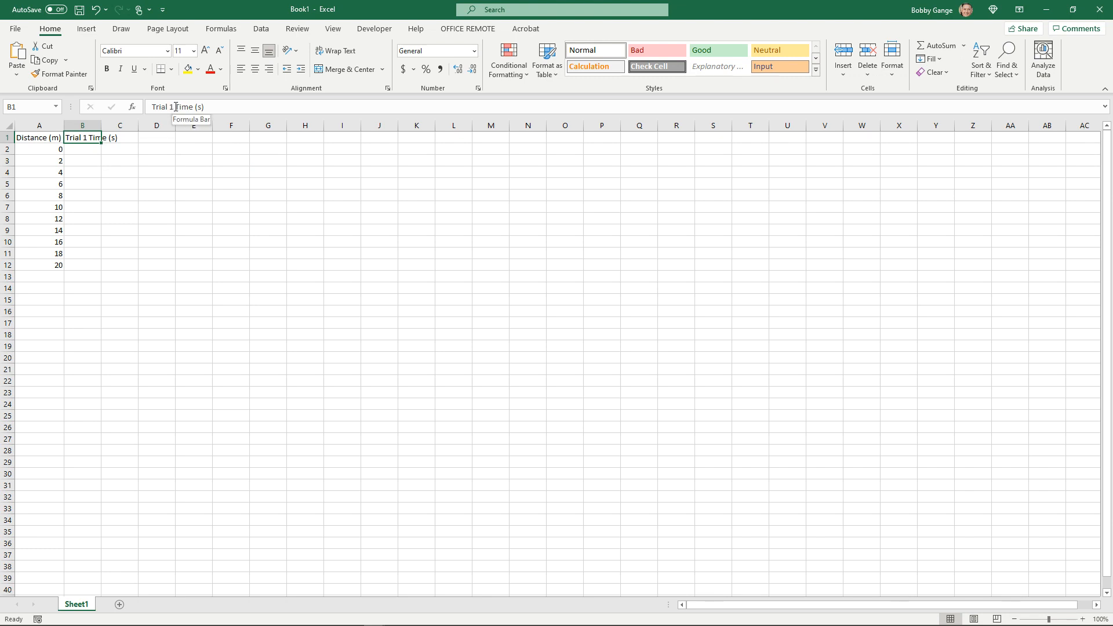
drag(175, 106, 199, 106)
key(Delete)
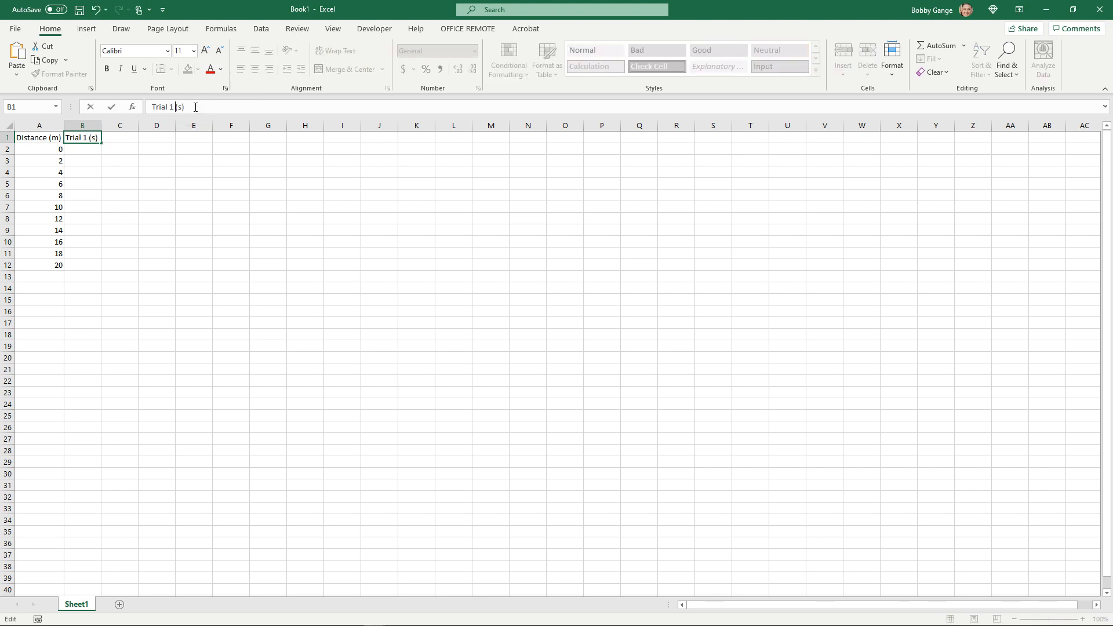
- Enter the headings "Trial 2 (s)" in C1 and "Trial 3 (s)" in D1
click(122, 136)
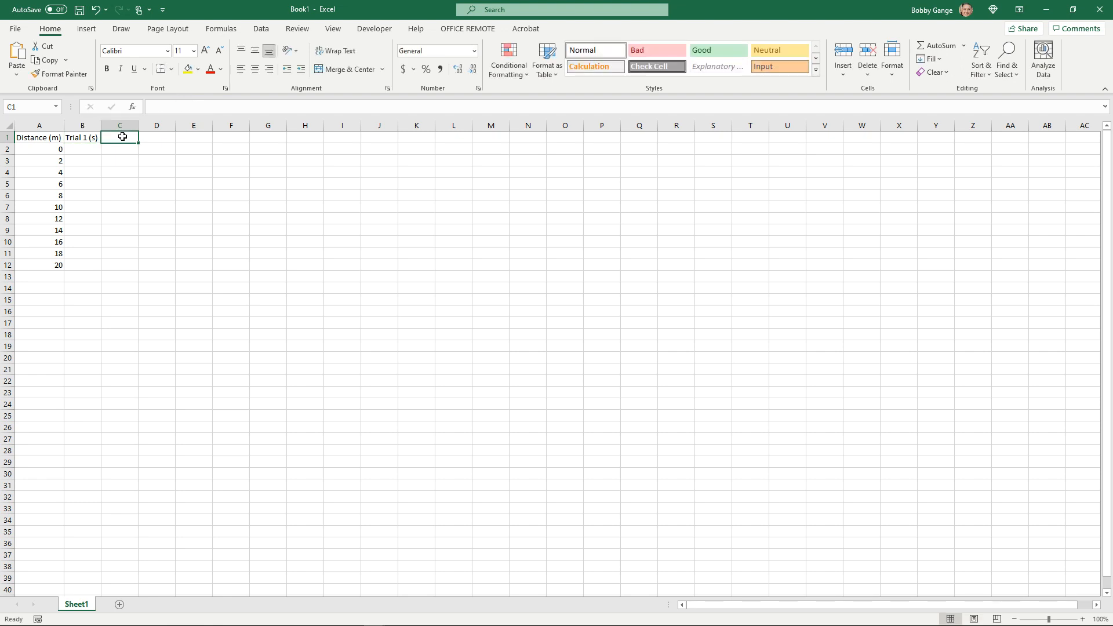
text(Trial 2)
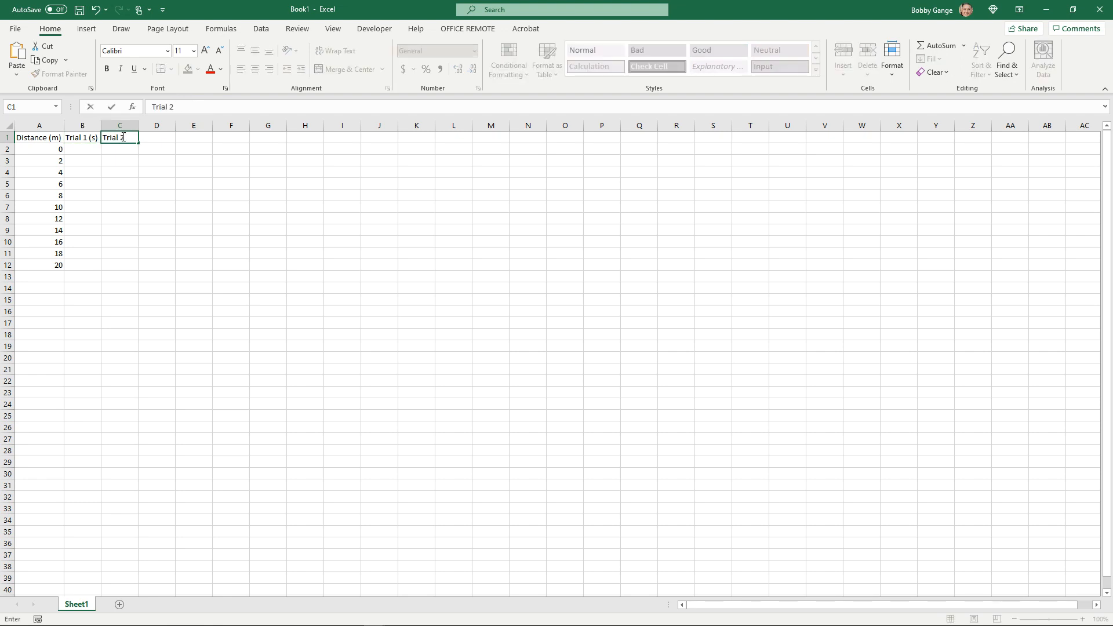
text( (s))
key(Tab)
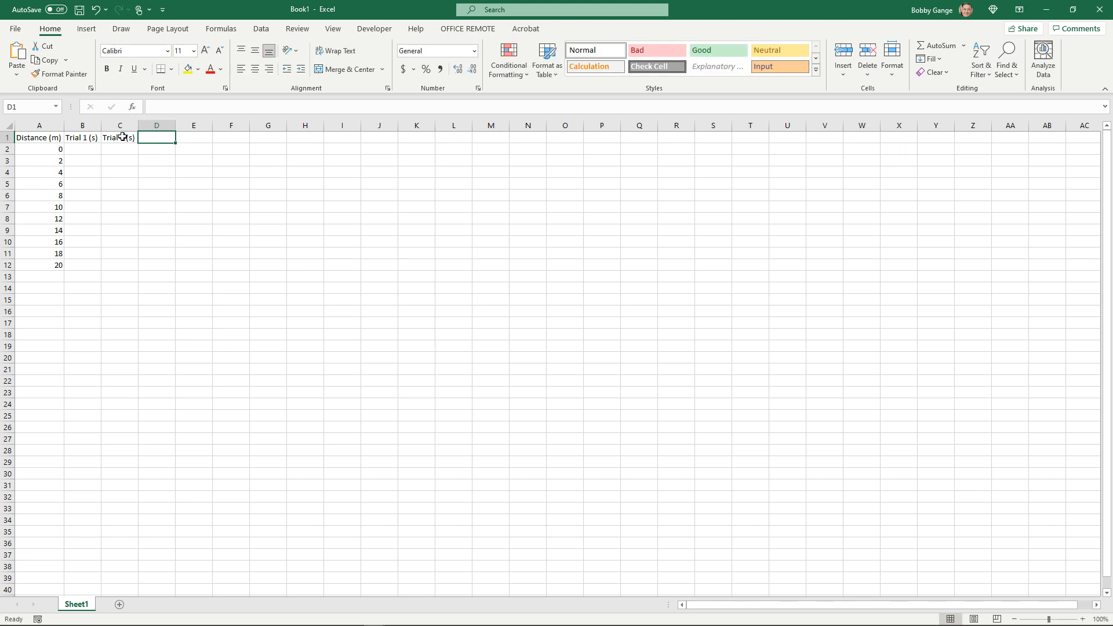
text(Trial )
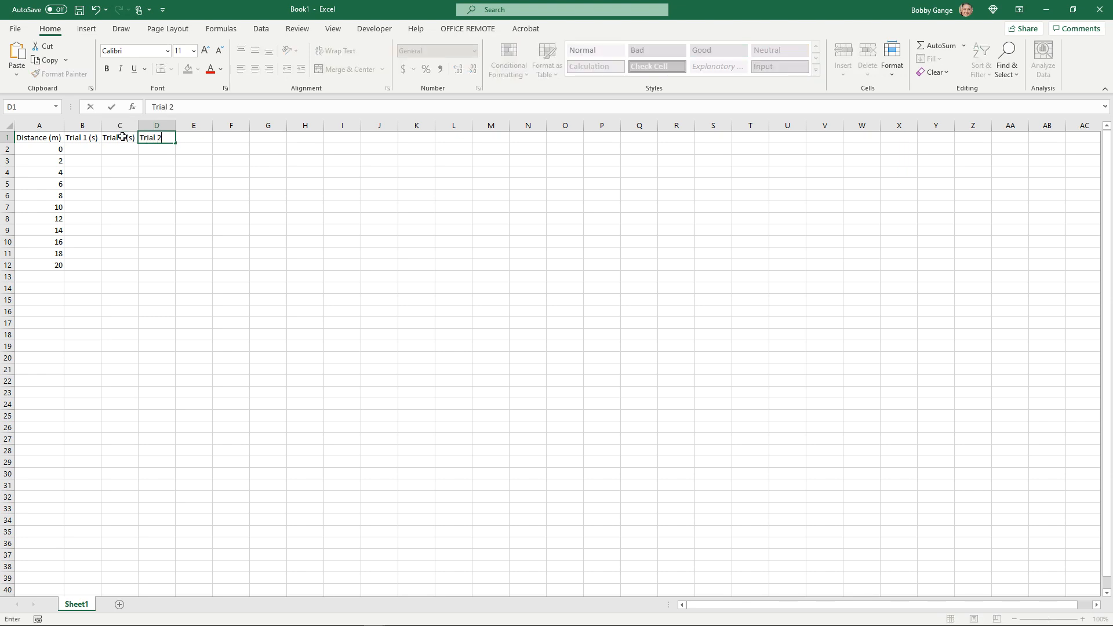
text(3 (s))
key(Return)
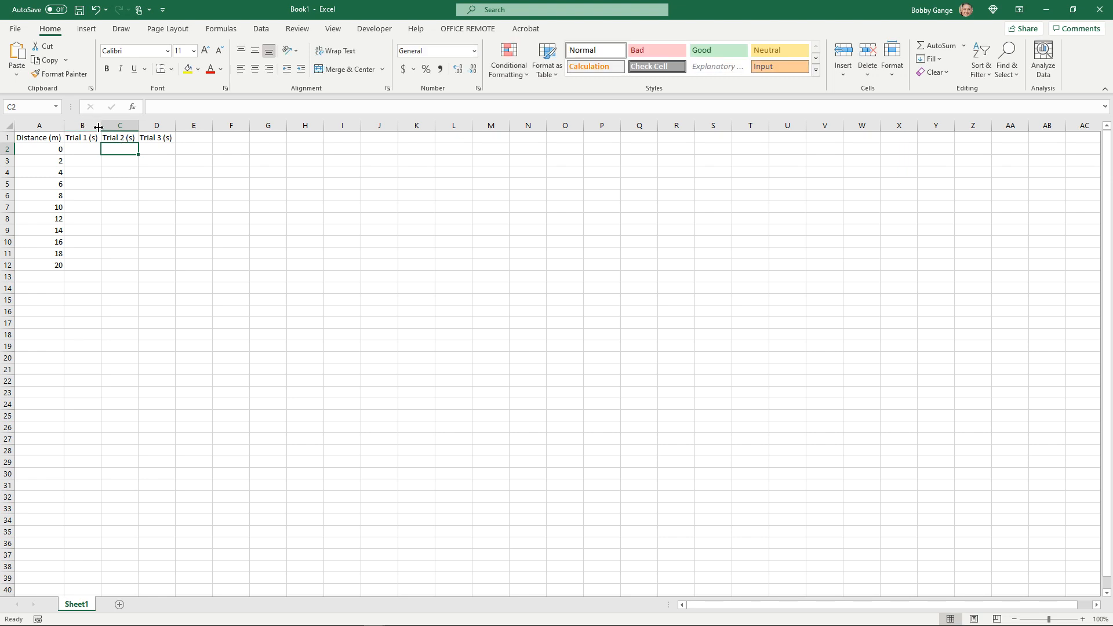
- Auto-fit the widths of columns B, C and D to their trial headings
double_click(101, 126)
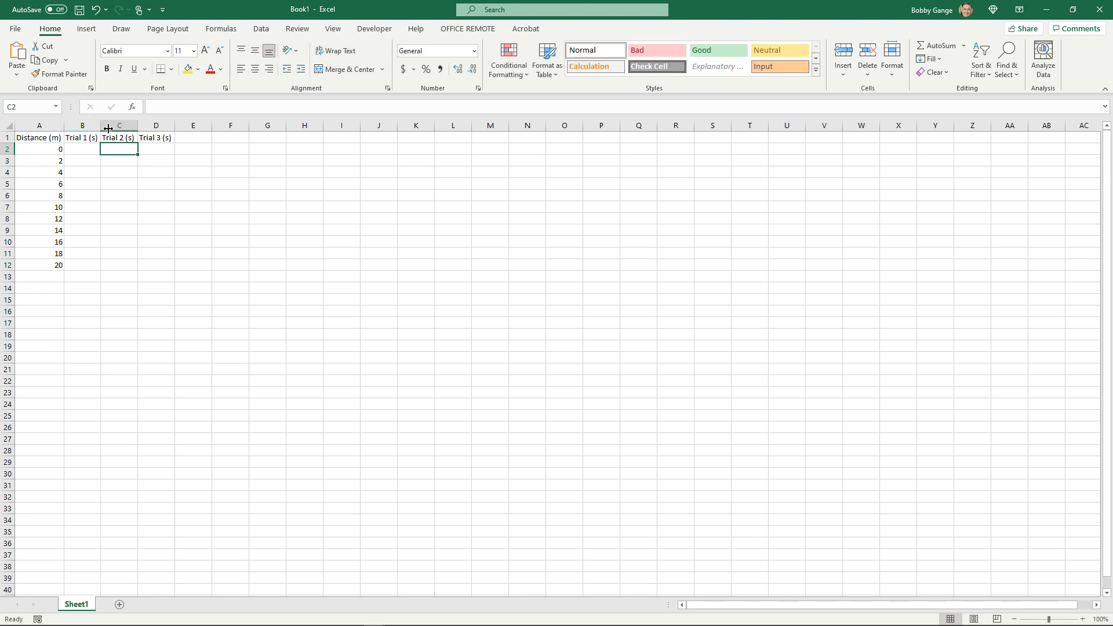
double_click(140, 126)
double_click(174, 124)
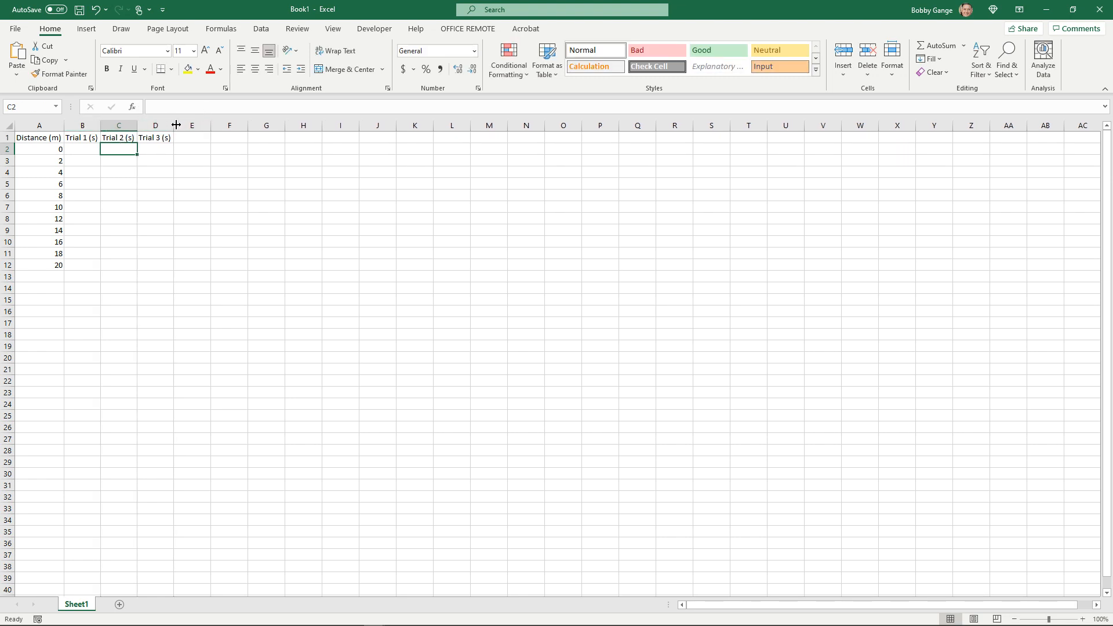
- Enter 0 as the time for all three trials in cells B2 to D2
click(84, 150)
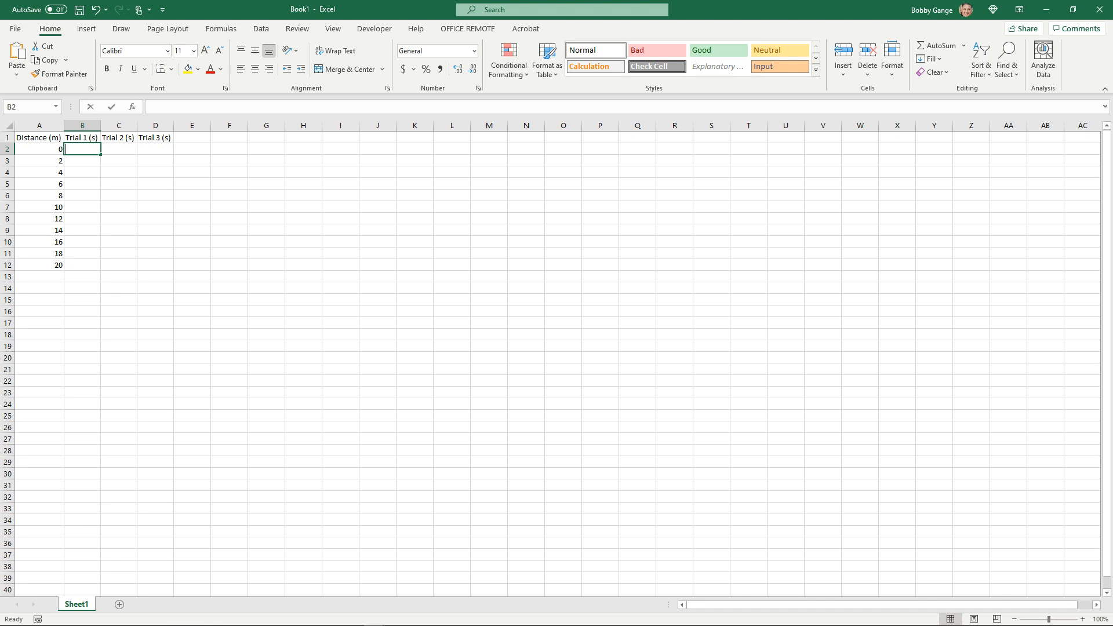
text(0)
key(Tab)
text(0)
key(Tab)
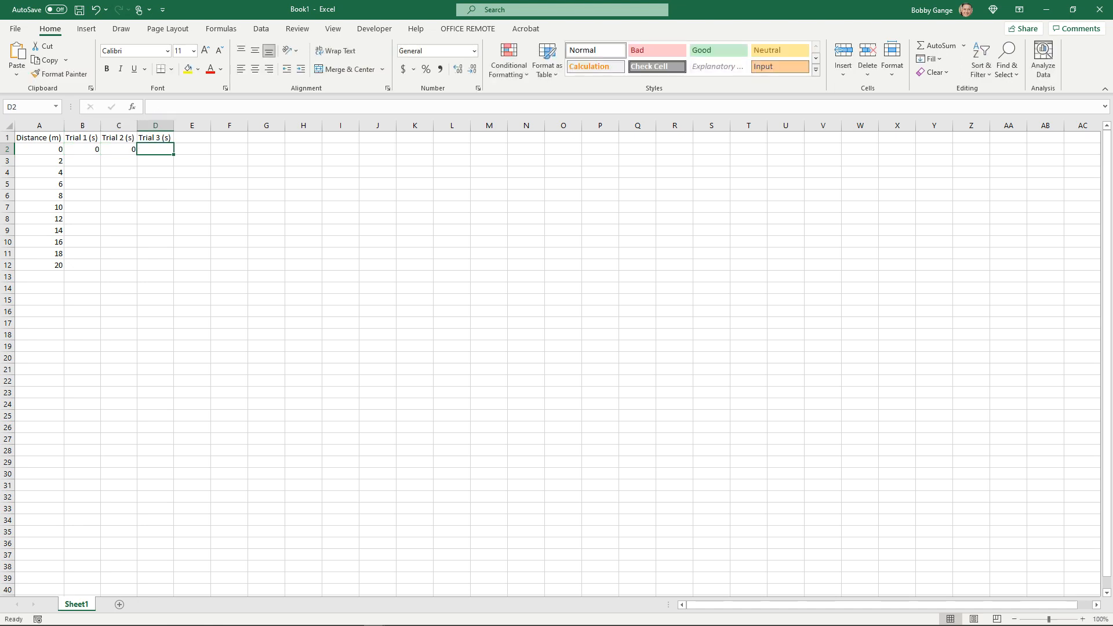
text(0)
key(Tab)
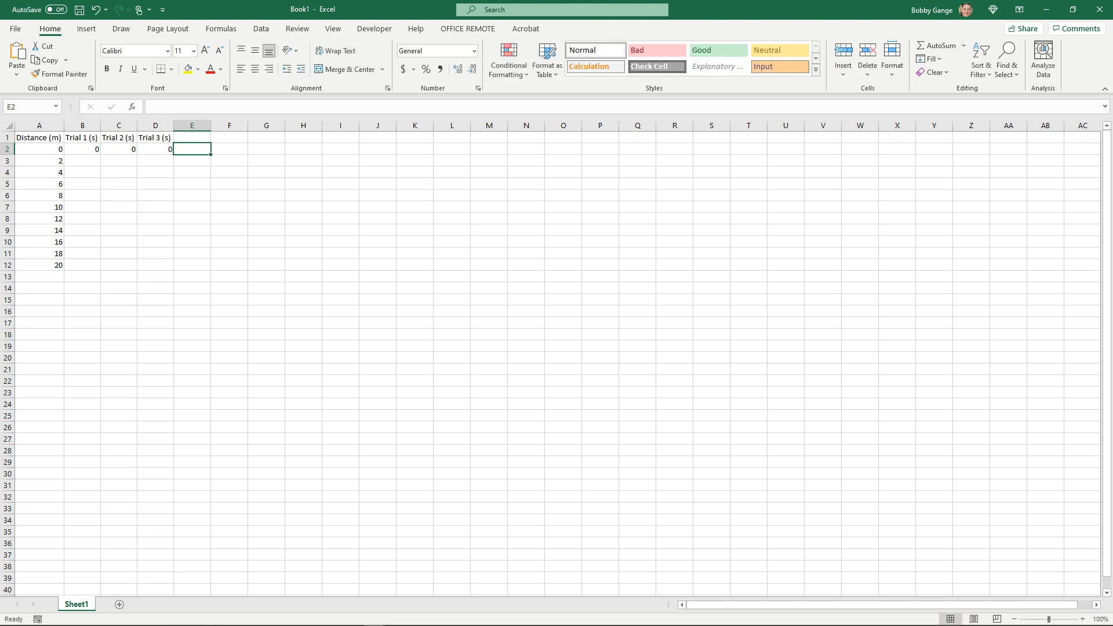
- Copy the source data and select cell B3 as the paste destination
click(92, 162)
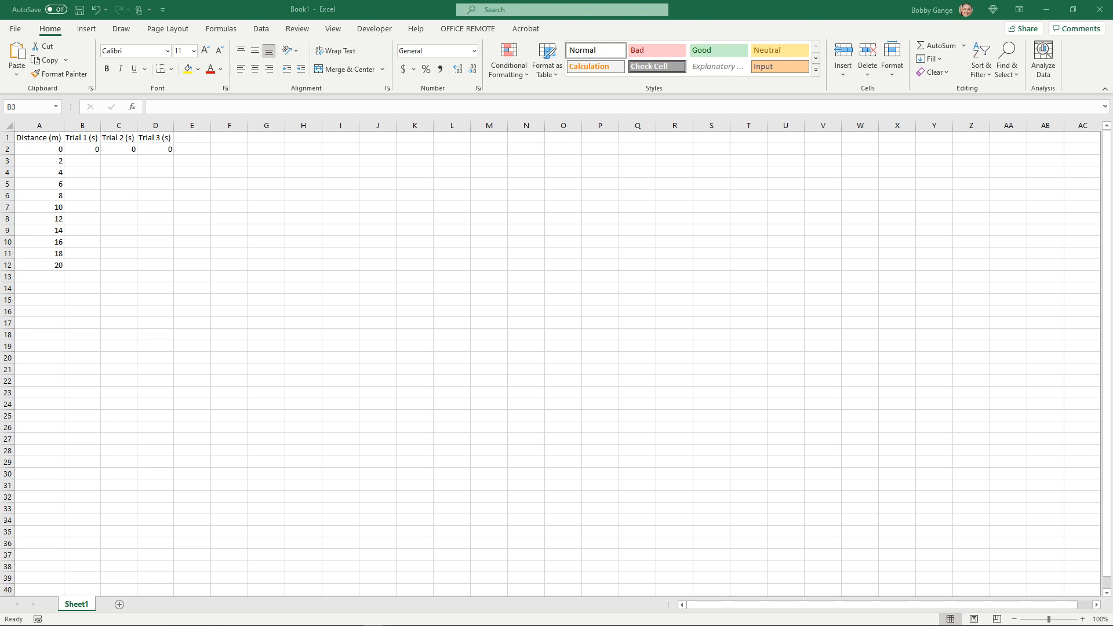
key(ctrl+c)
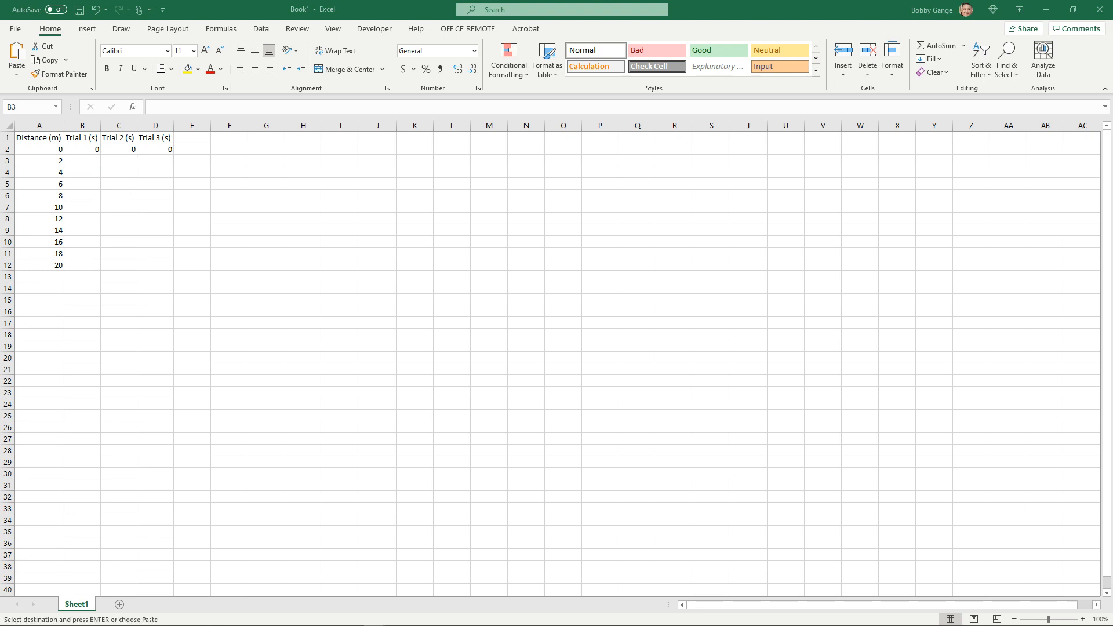
click(87, 164)
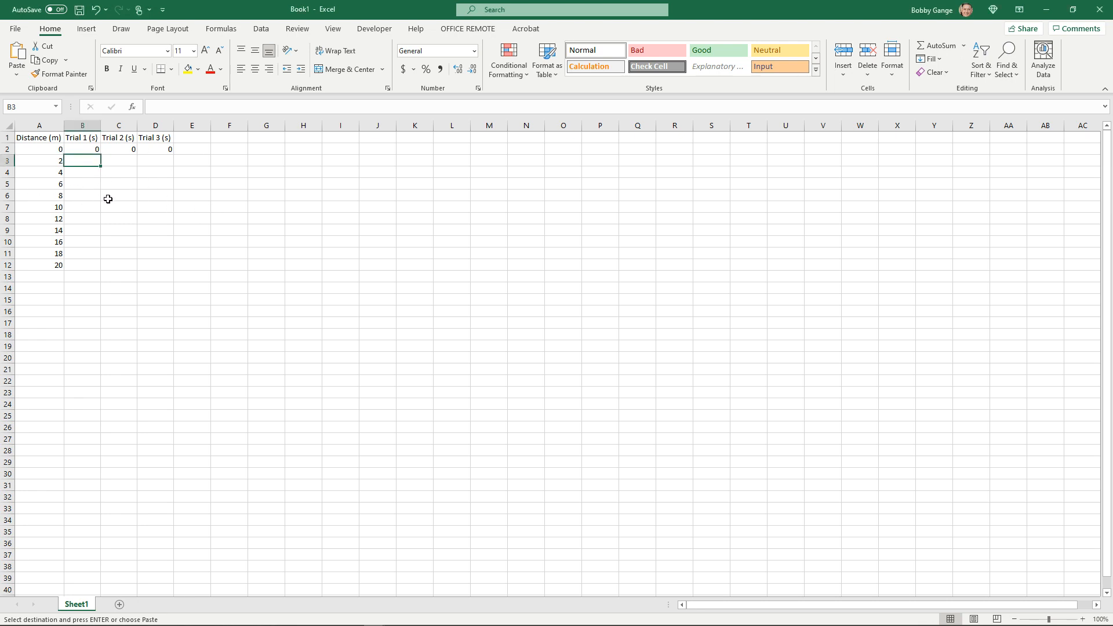